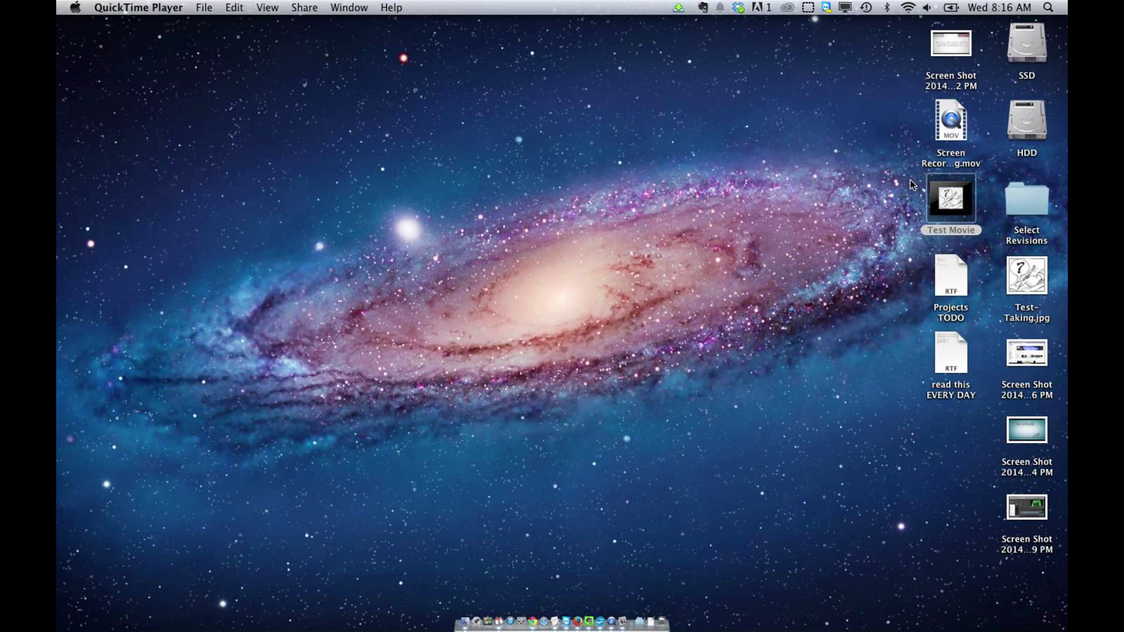
- Open Test Movie and play it to about the 5-second mark, pausing on the pencil drawing
mouse_move(929, 192)
double_click(937, 205)
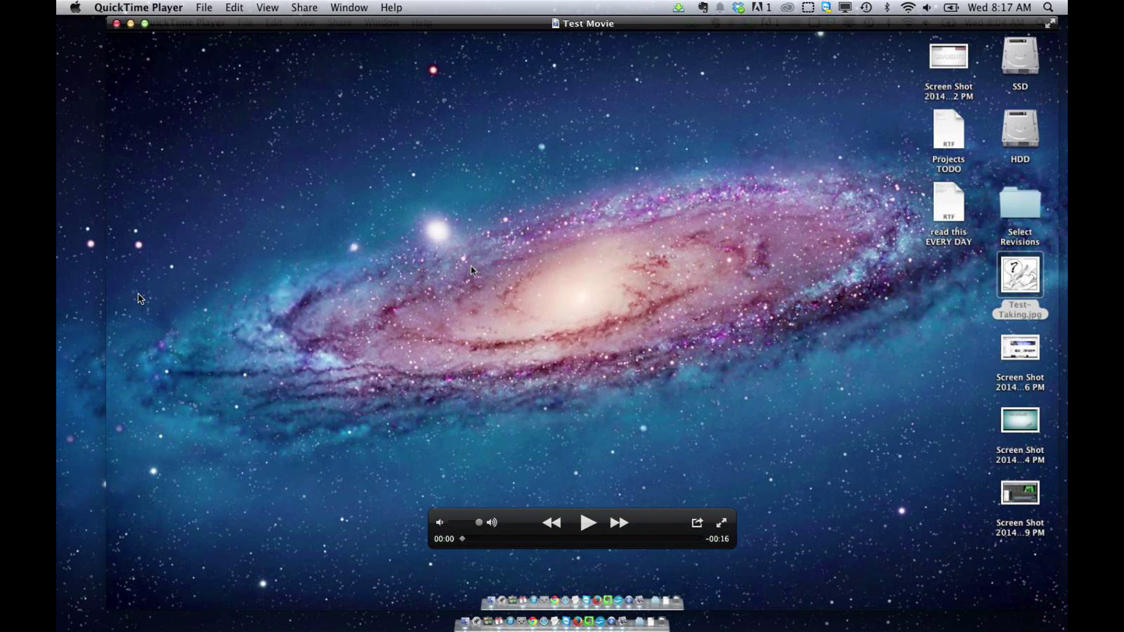
click(589, 524)
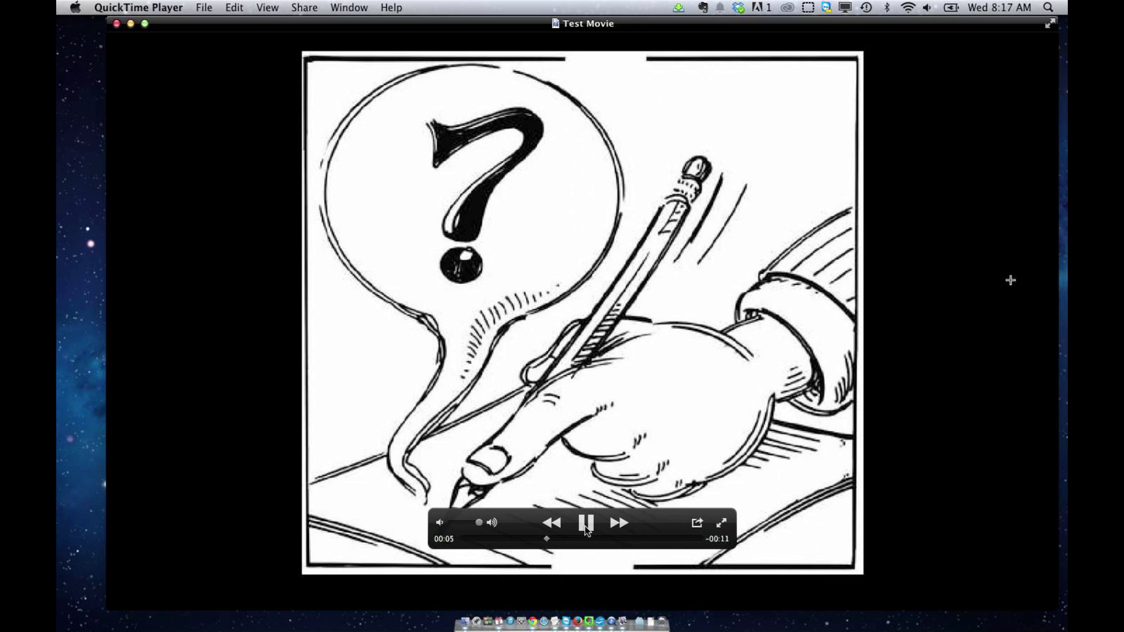
click(585, 525)
- Split the clip at the playhead, undo the split and close the clip view
click(235, 8)
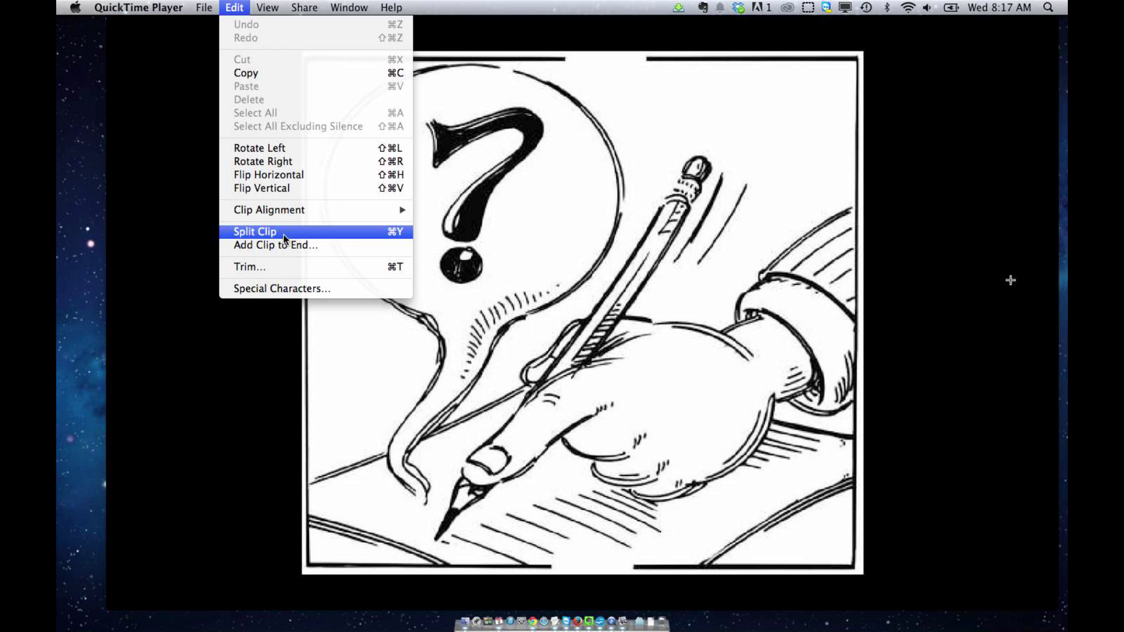
click(398, 233)
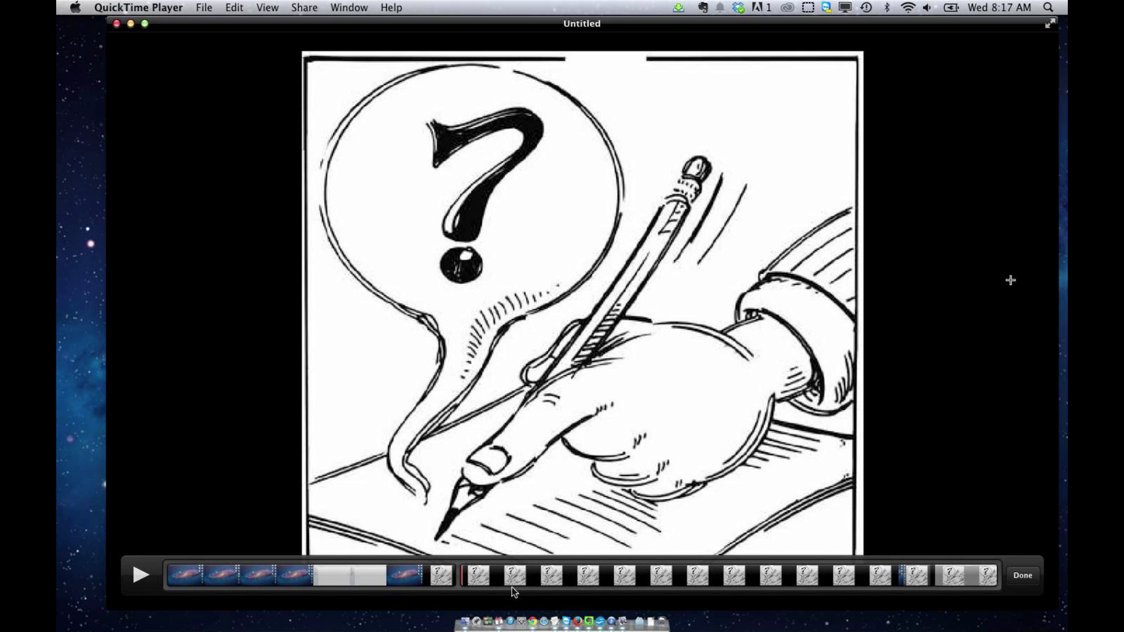
key(super+z)
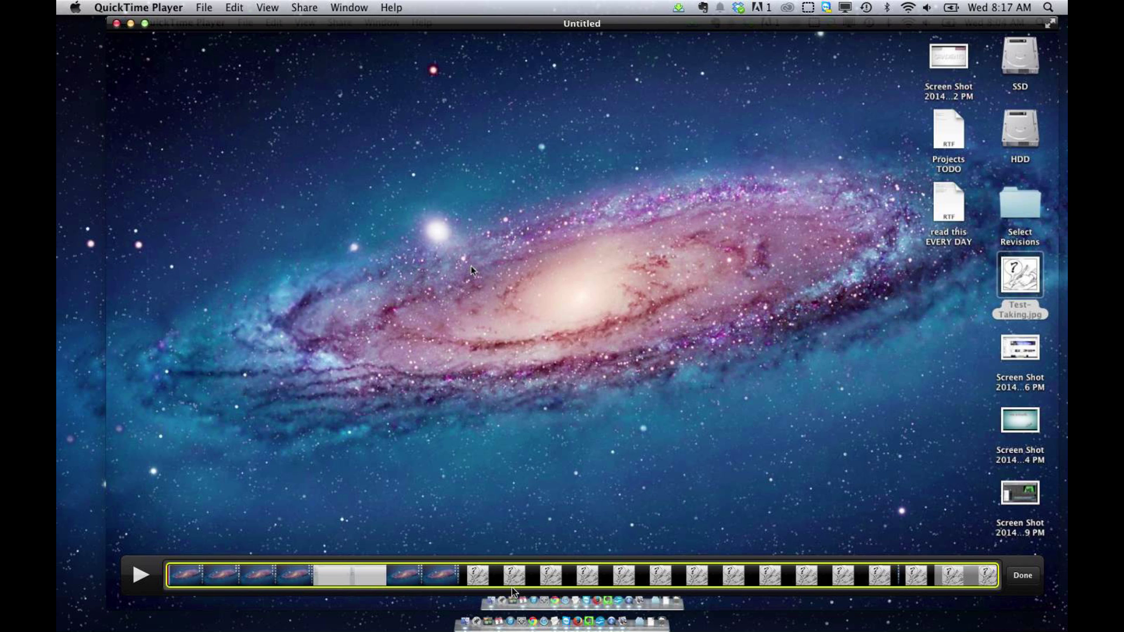
click(1024, 577)
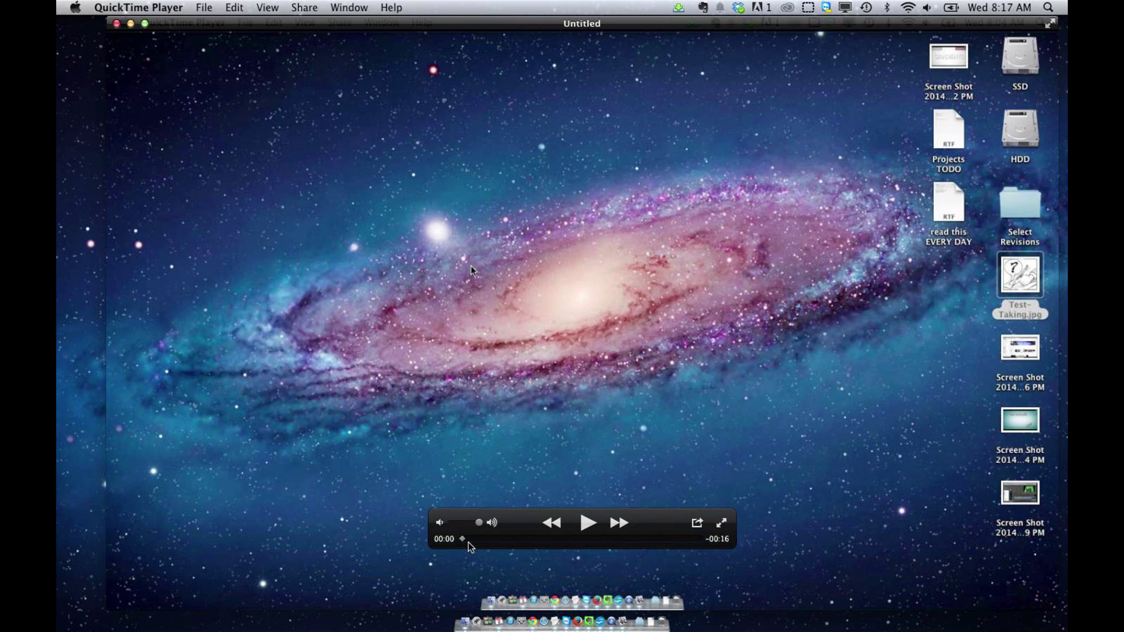
- Move the playhead from the start to about 5 seconds and split the clip there
click(237, 8)
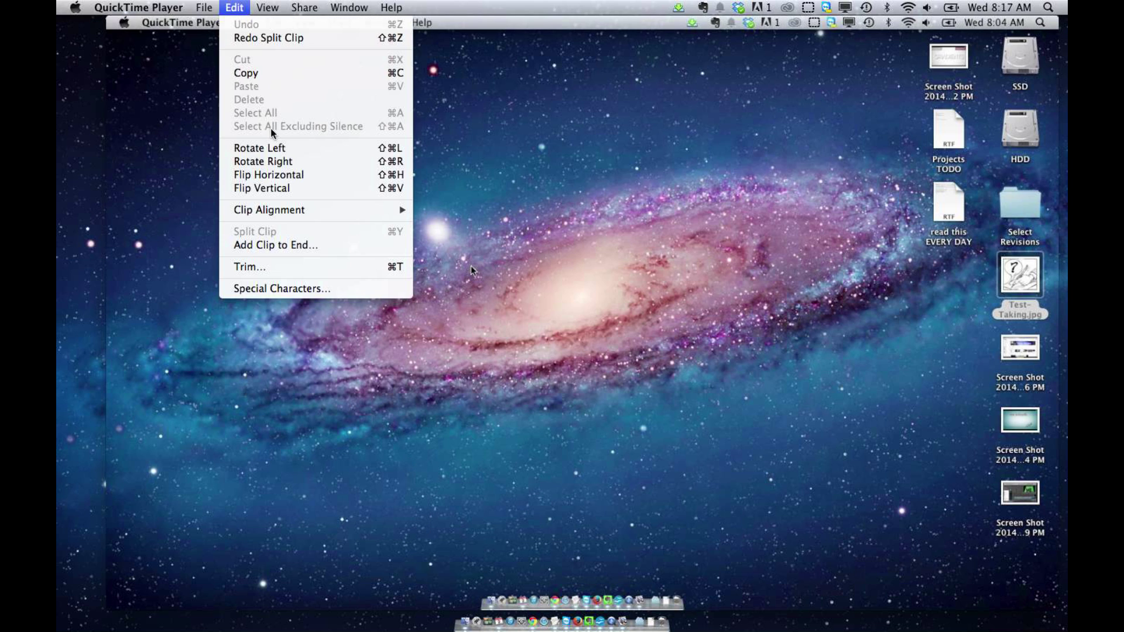
click(612, 471)
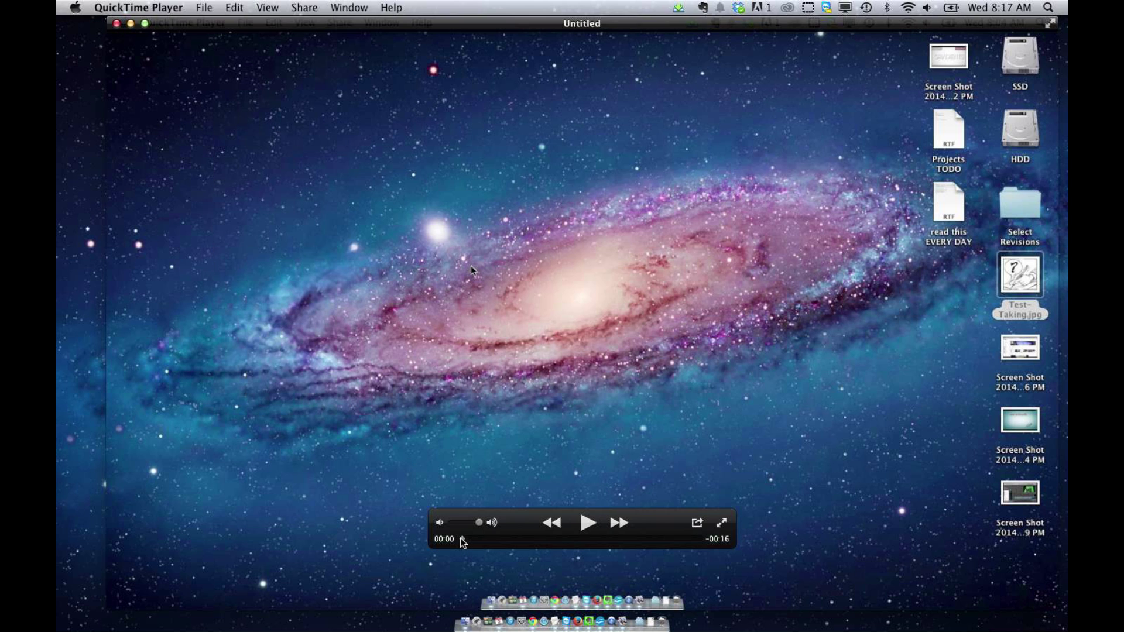
drag(462, 541, 540, 551)
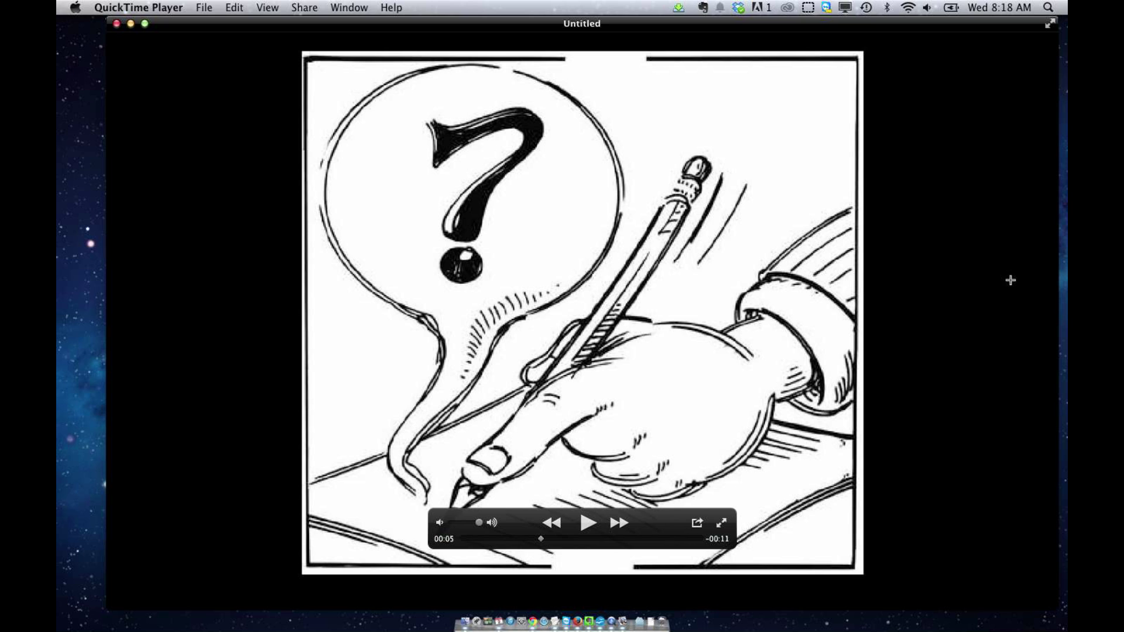
click(235, 8)
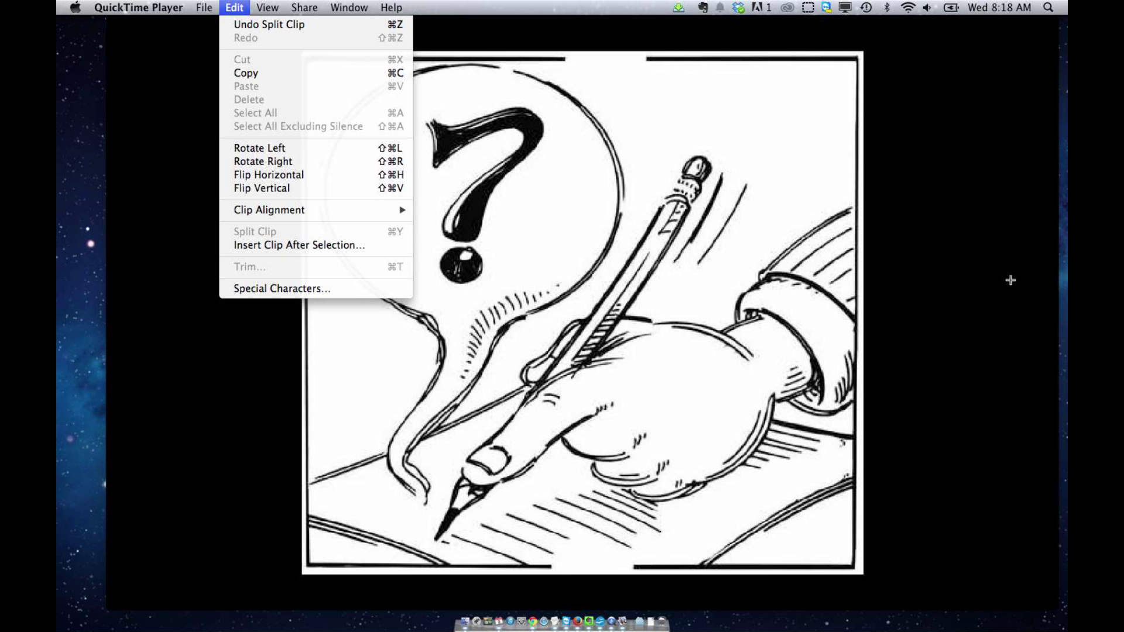
click(629, 525)
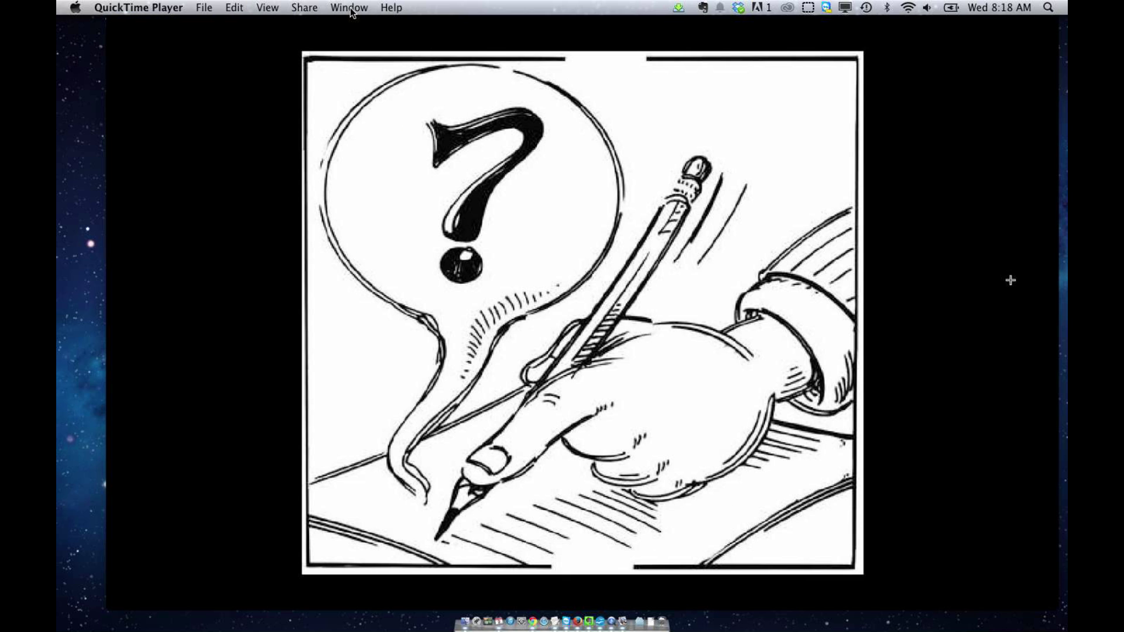
- Show the clips, select the first and the second in turn, and undo the split
click(263, 8)
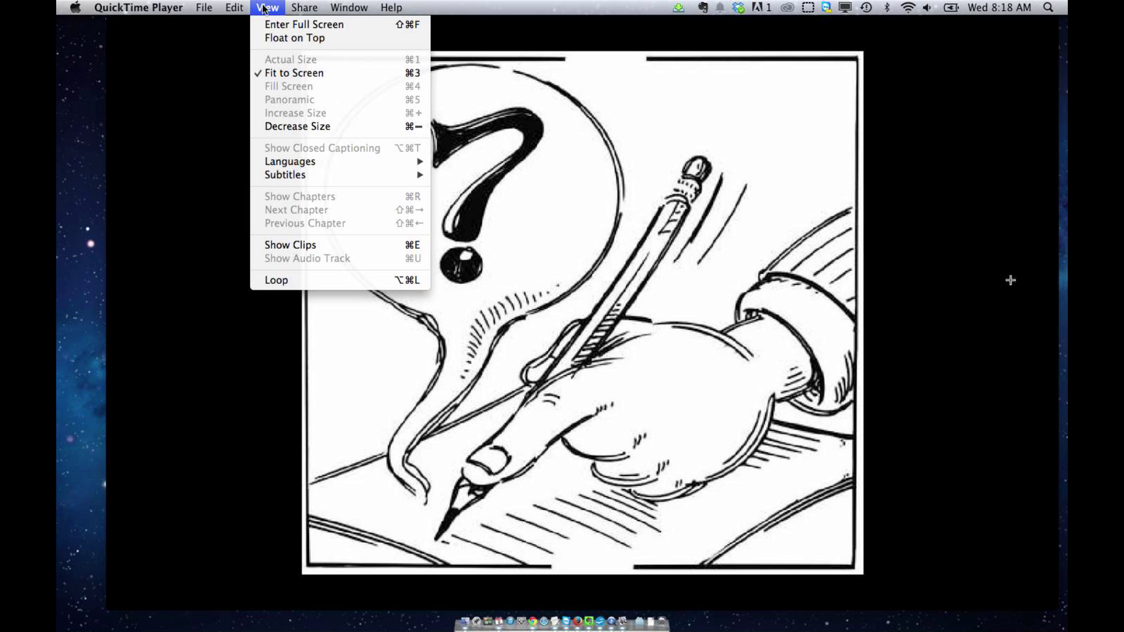
click(295, 244)
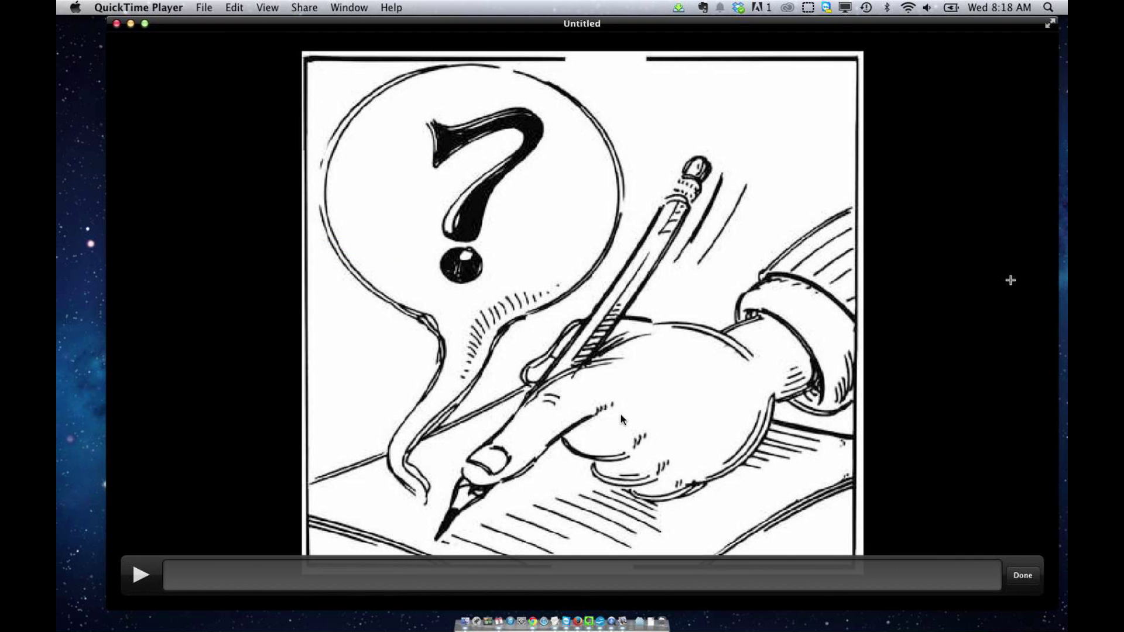
click(358, 575)
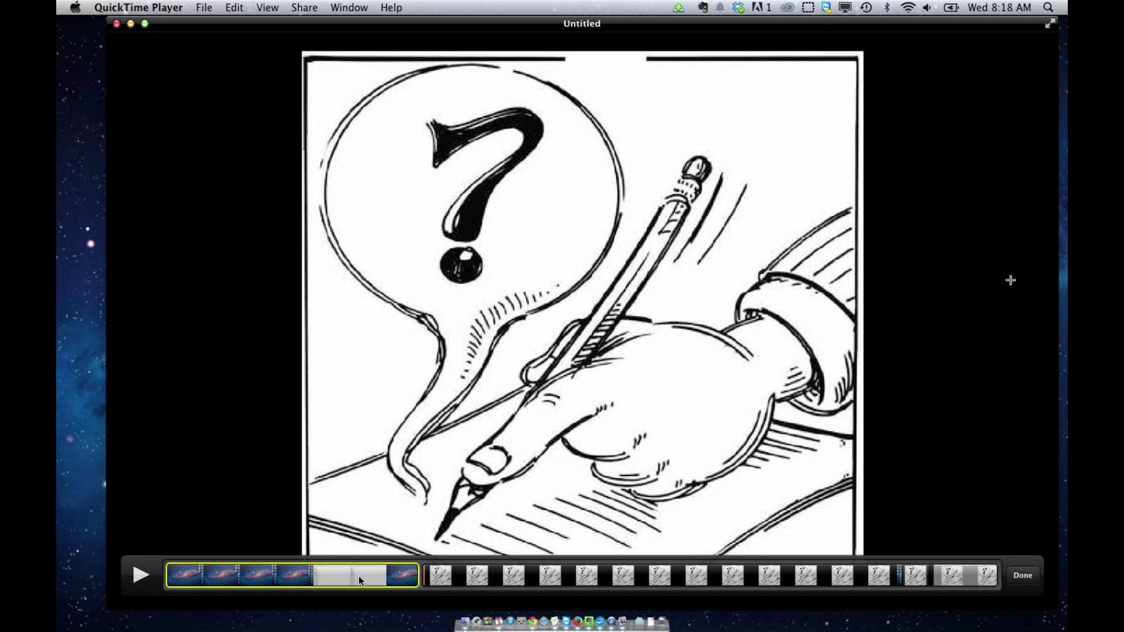
click(480, 579)
key(super+v)
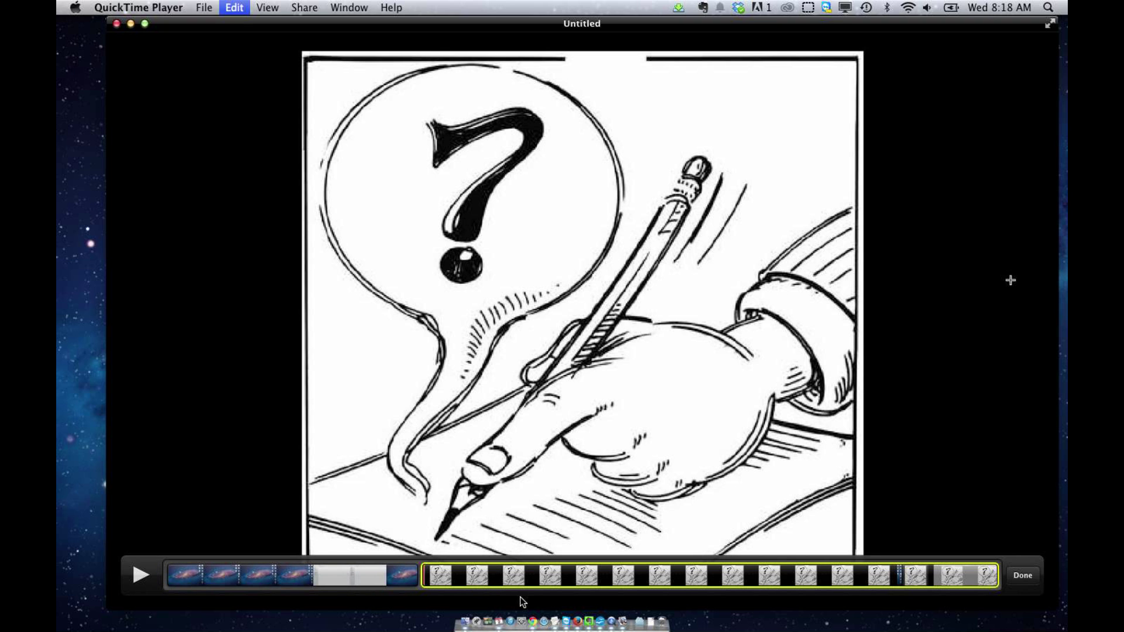
click(1028, 582)
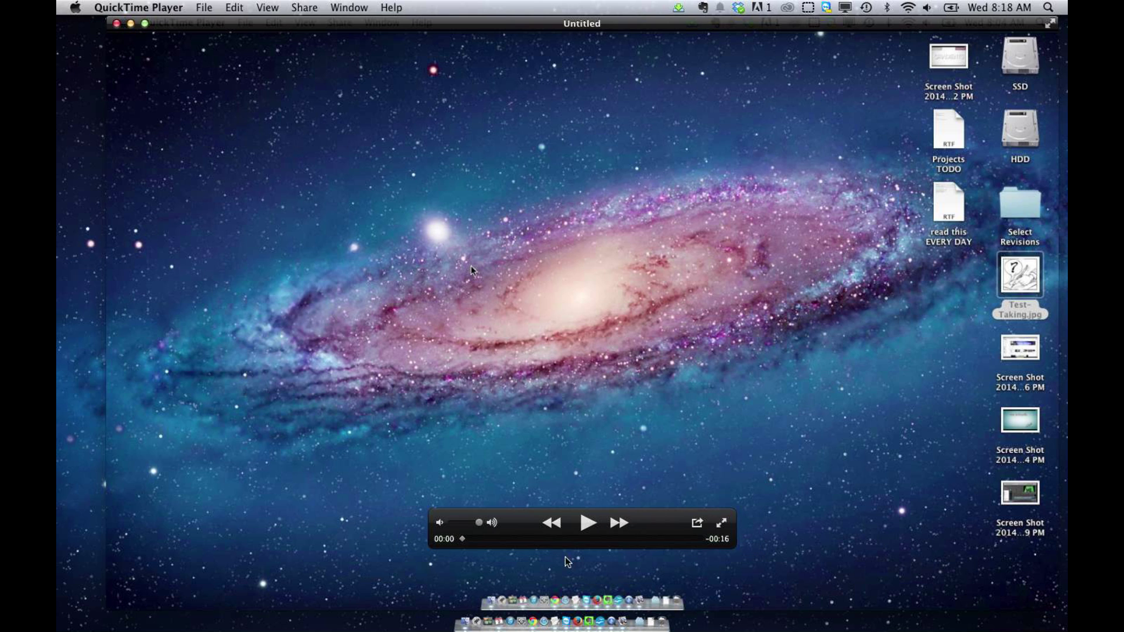
- Return the playhead to about 5 seconds and split the clip at the pencil drawing again
click(500, 539)
drag(501, 540, 541, 541)
key(super+c)
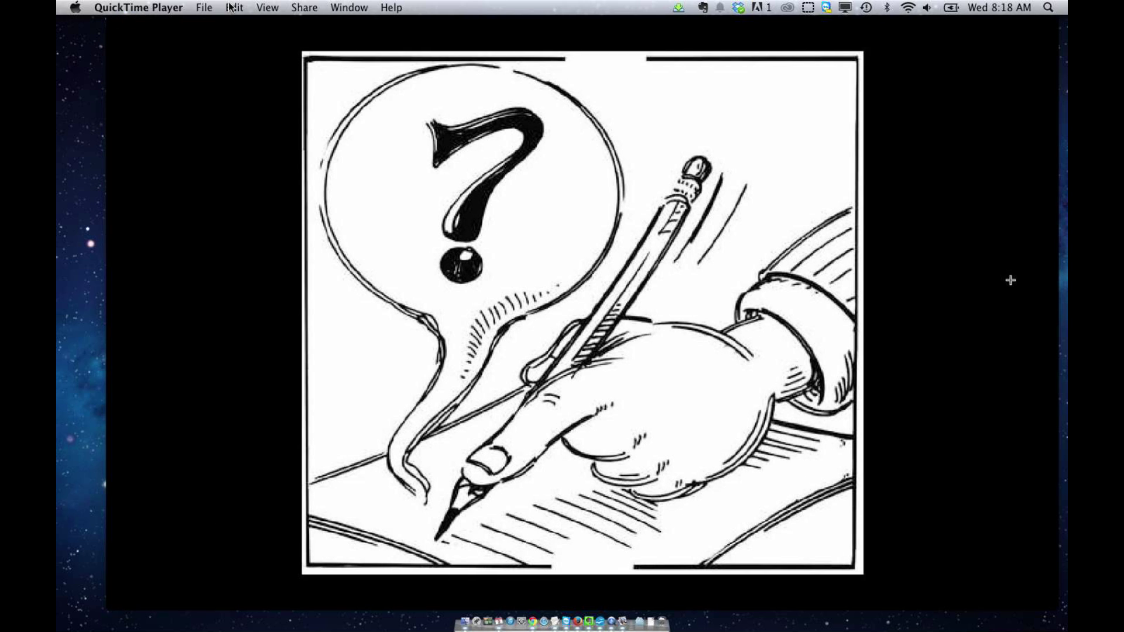
key(super+v)
mouse_move(308, 106)
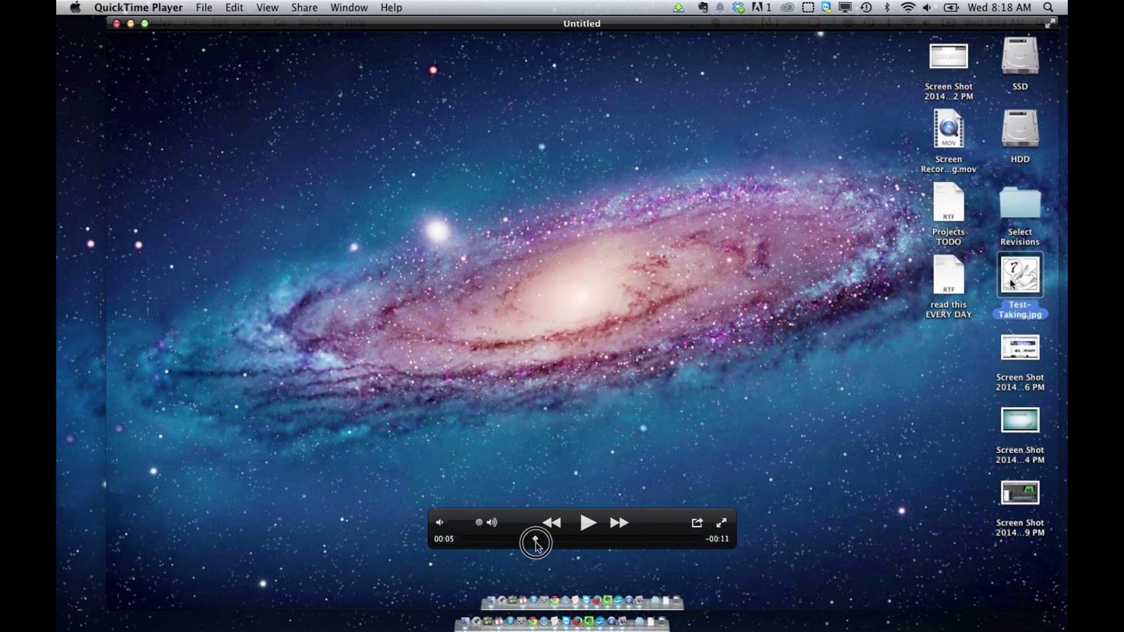
click(537, 538)
click(233, 8)
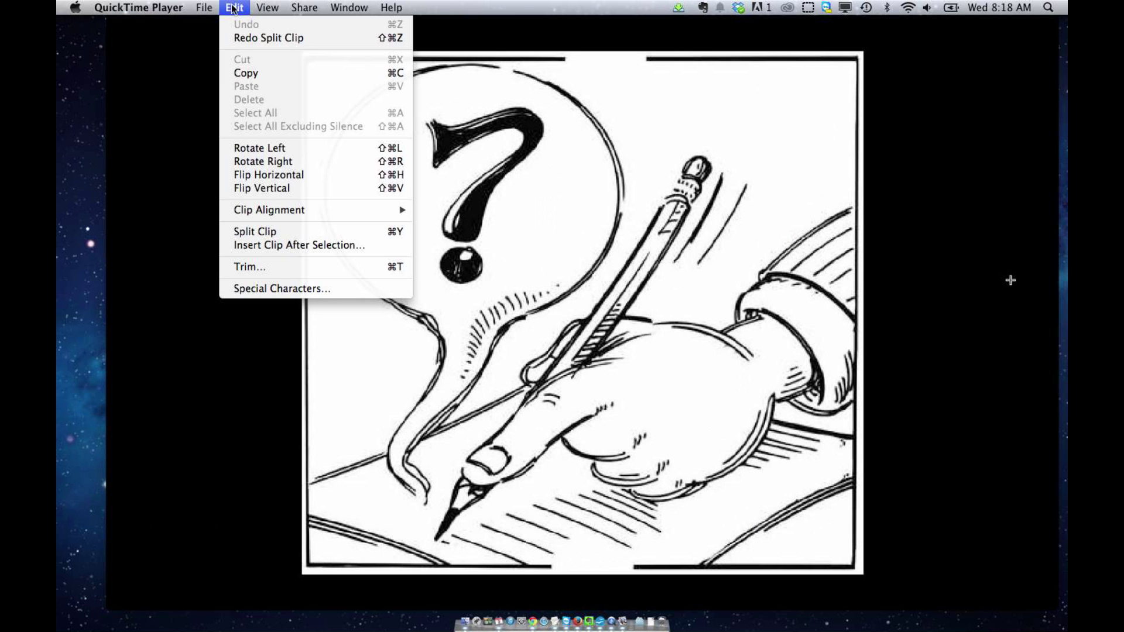
click(294, 231)
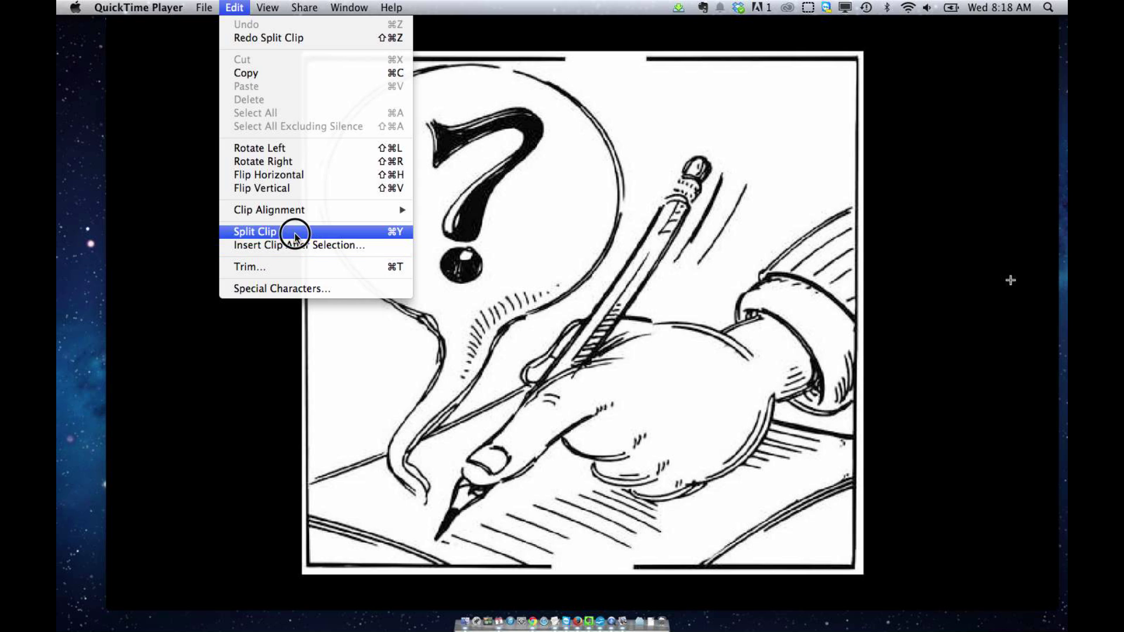
- Delete the first clip, covering the desktop footage, undo the deletion and close the clip view
mouse_move(666, 485)
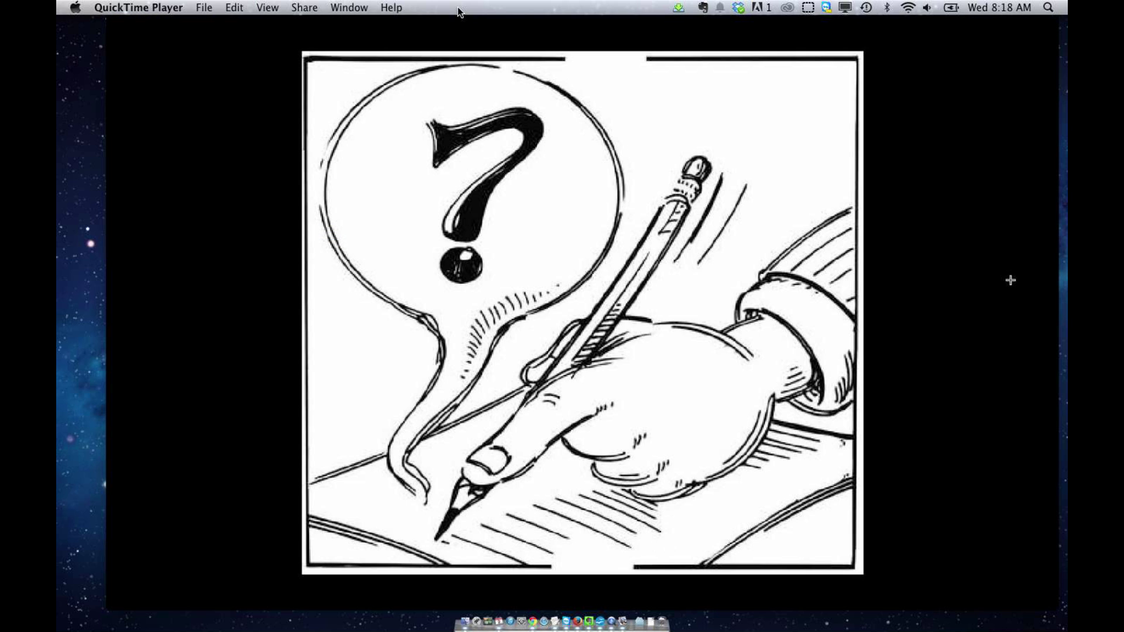
mouse_move(450, 45)
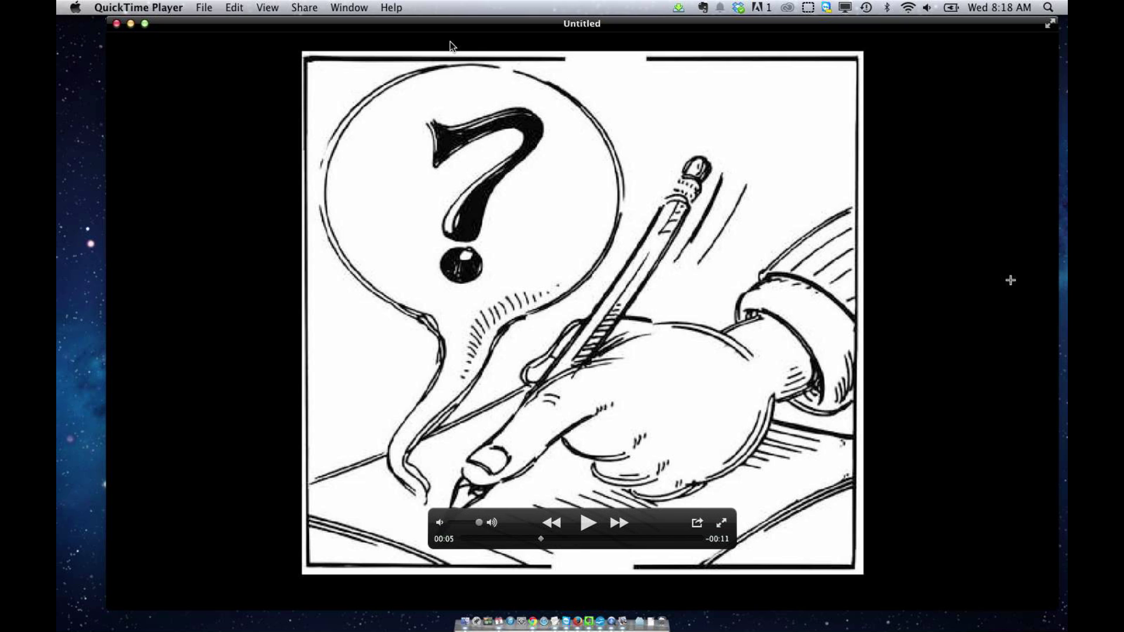
key(super+t)
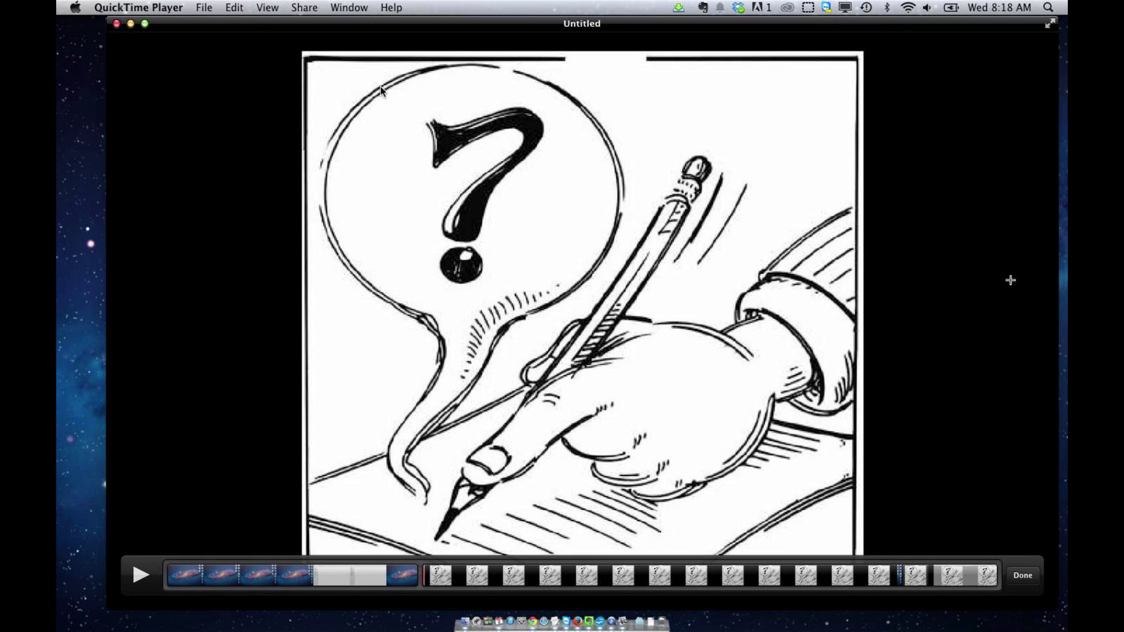
click(230, 575)
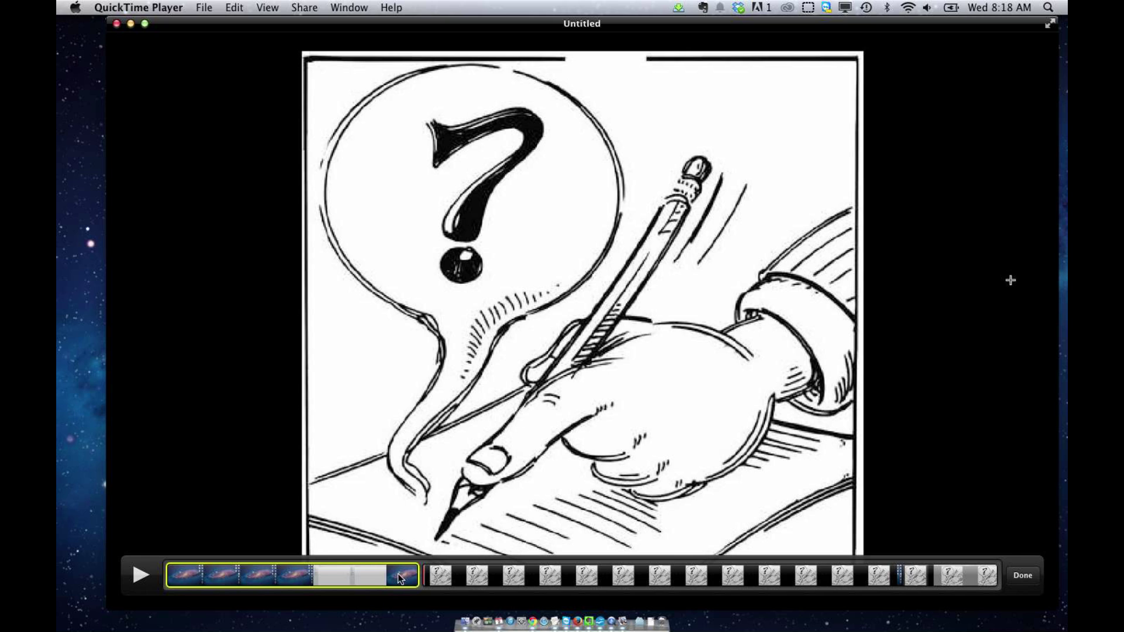
key(Delete)
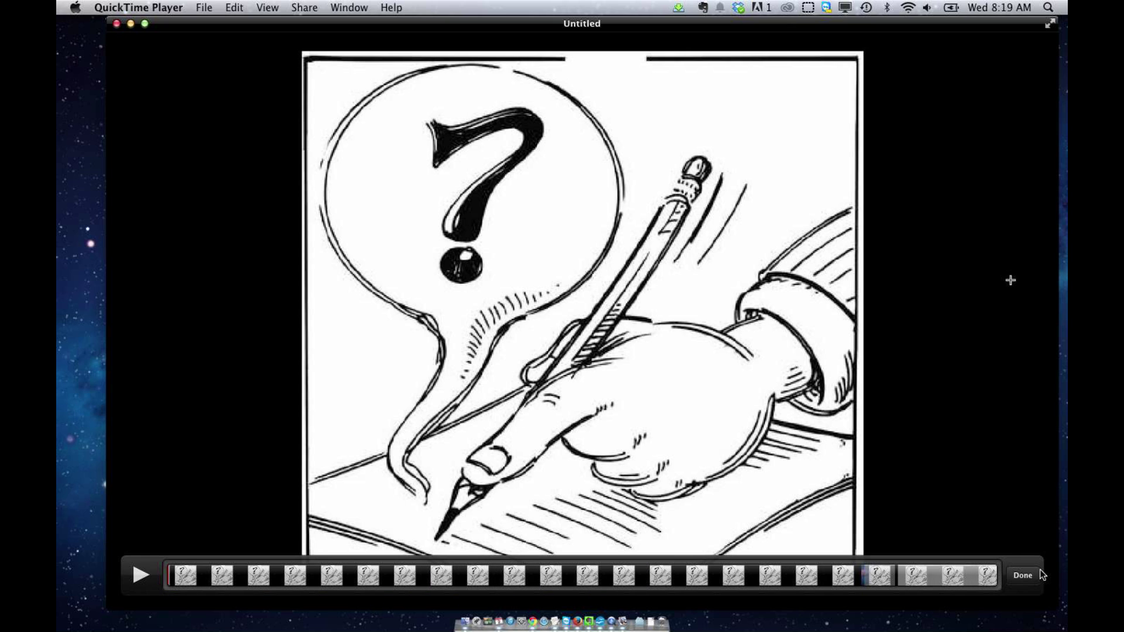
key(super+z)
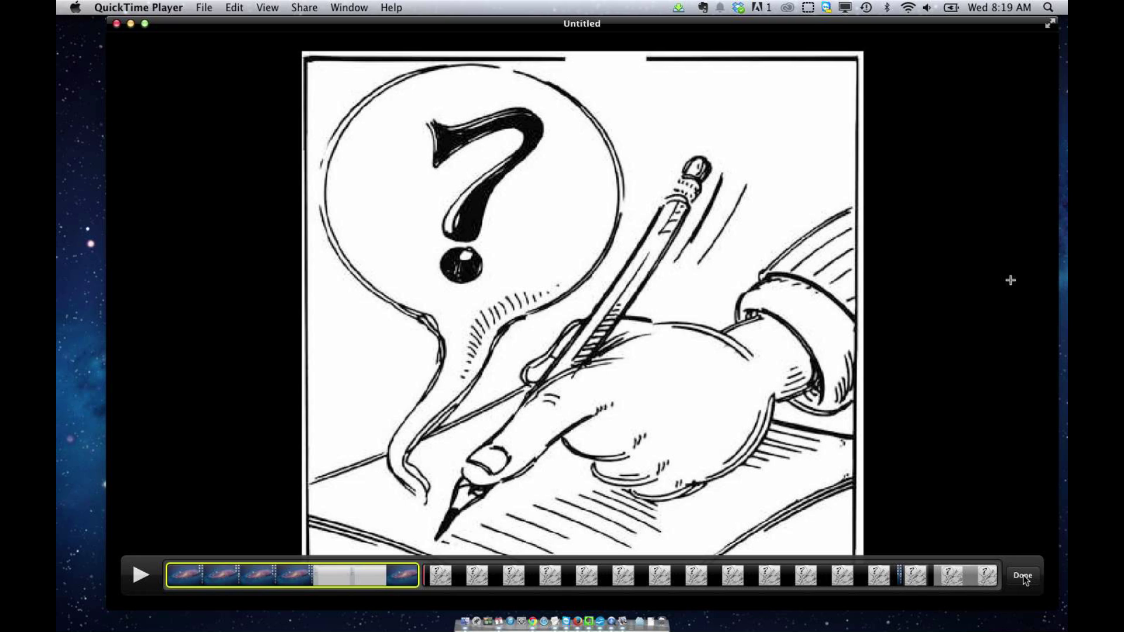
click(1022, 576)
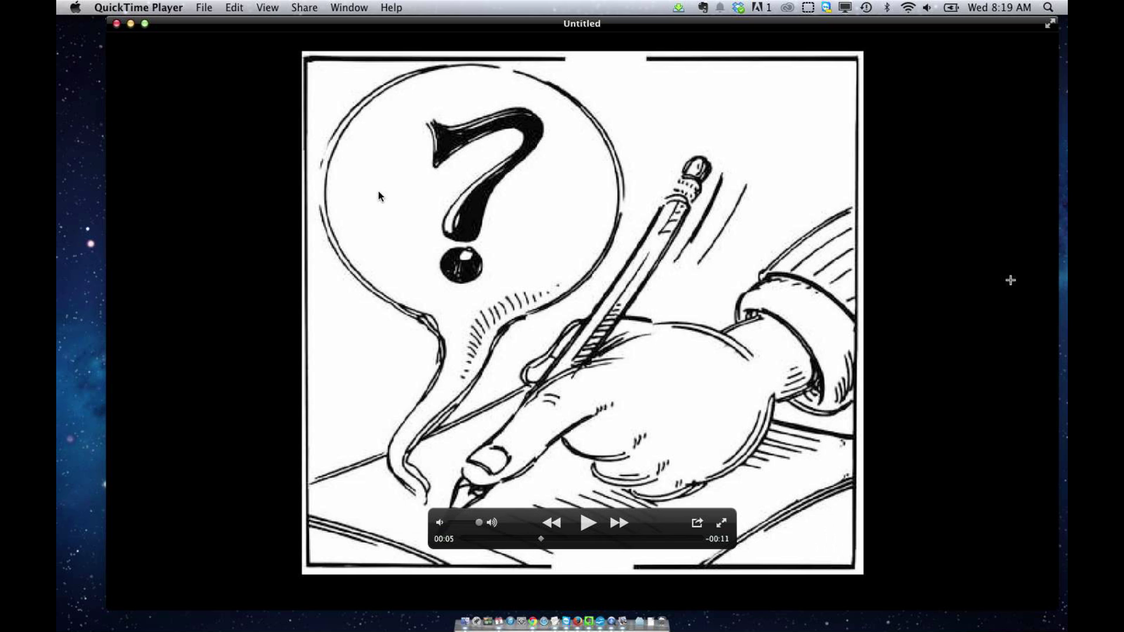
- Undo the split and trim about the first 5 seconds of desktop footage off the start of the movie
drag(526, 540, 451, 541)
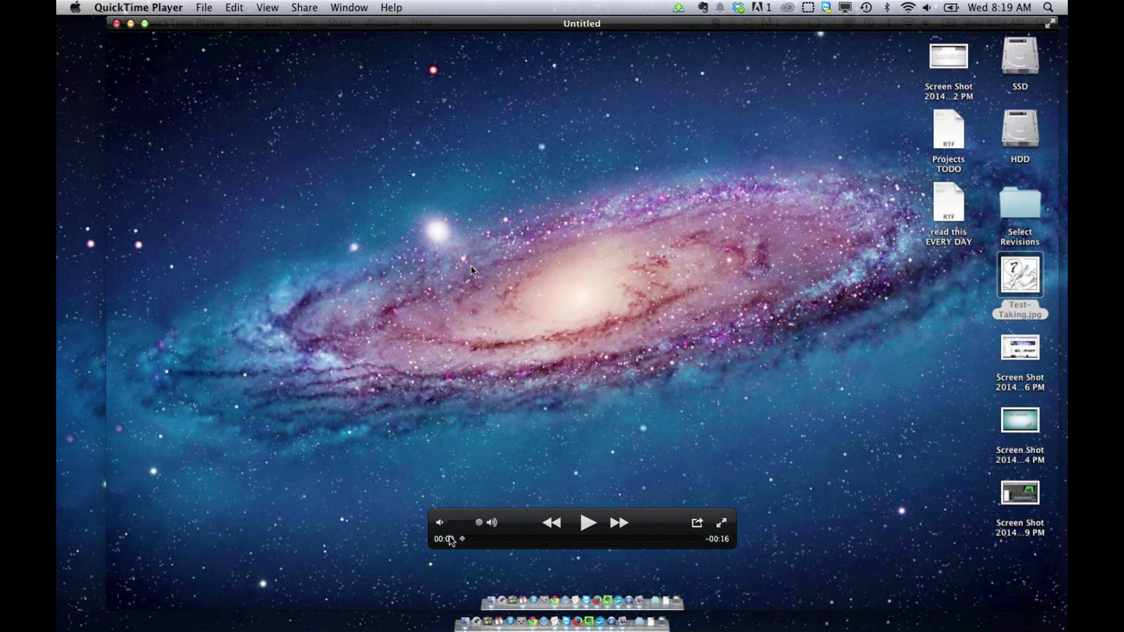
click(235, 7)
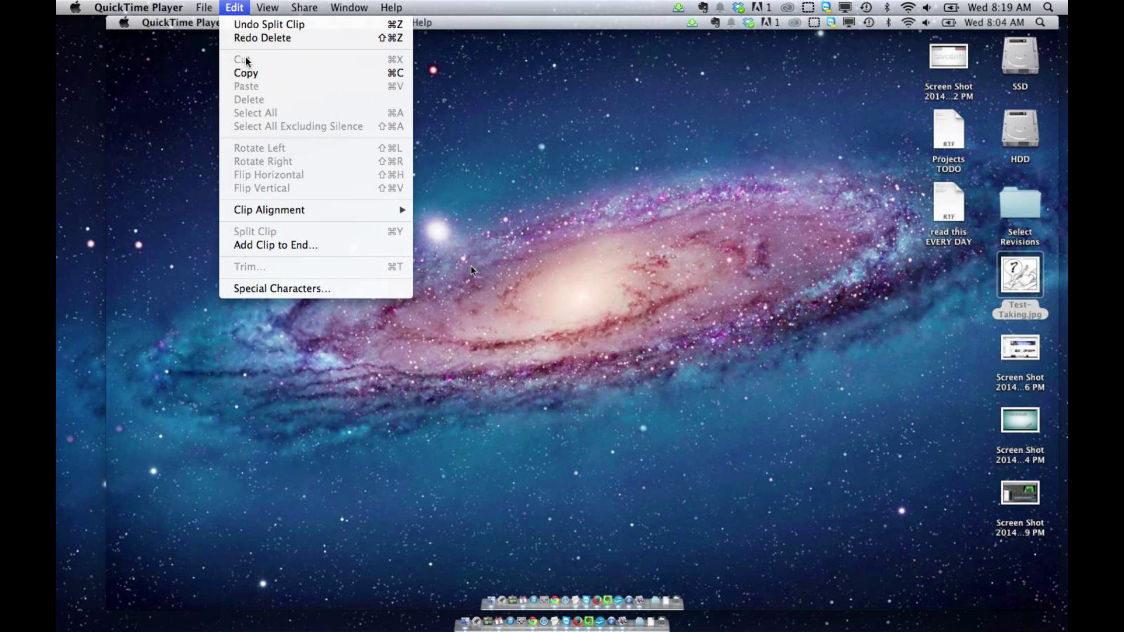
click(190, 69)
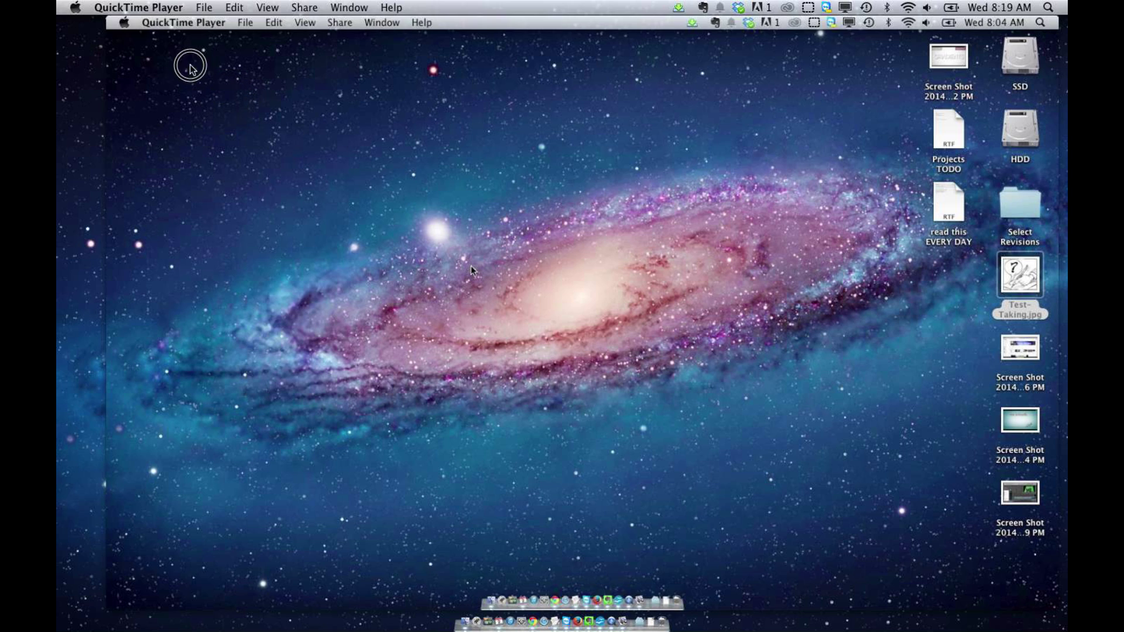
key(super+t)
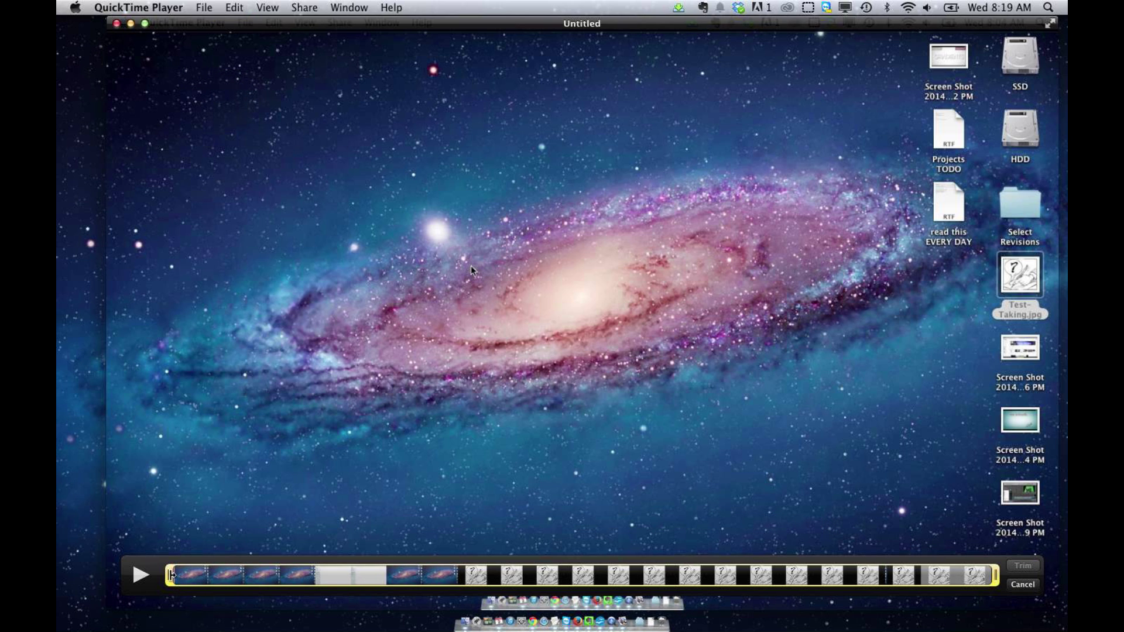
drag(171, 575, 439, 595)
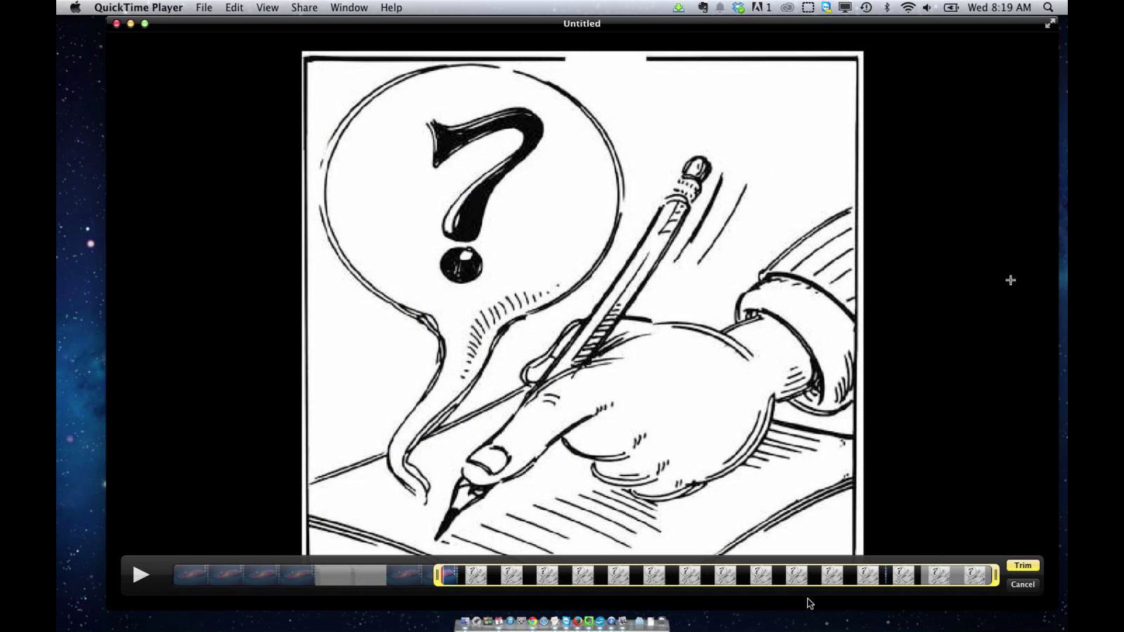
click(1023, 565)
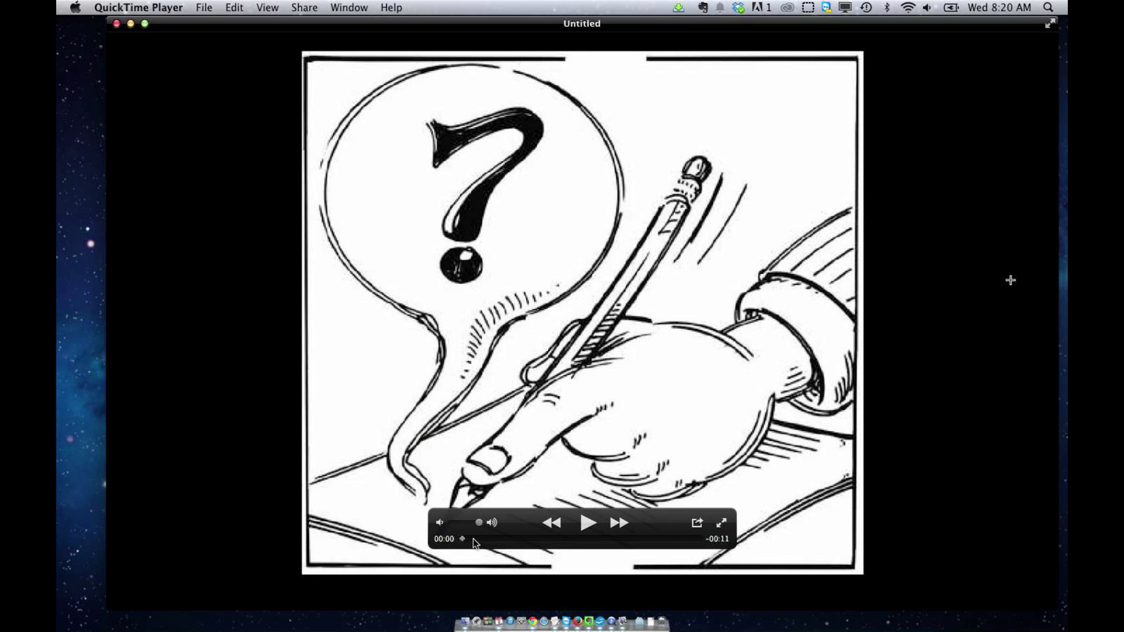
- Reopen trimming and move the end of the trim range back to exclude the last two light-grey thumbnails
drag(466, 539, 647, 550)
key(super+t)
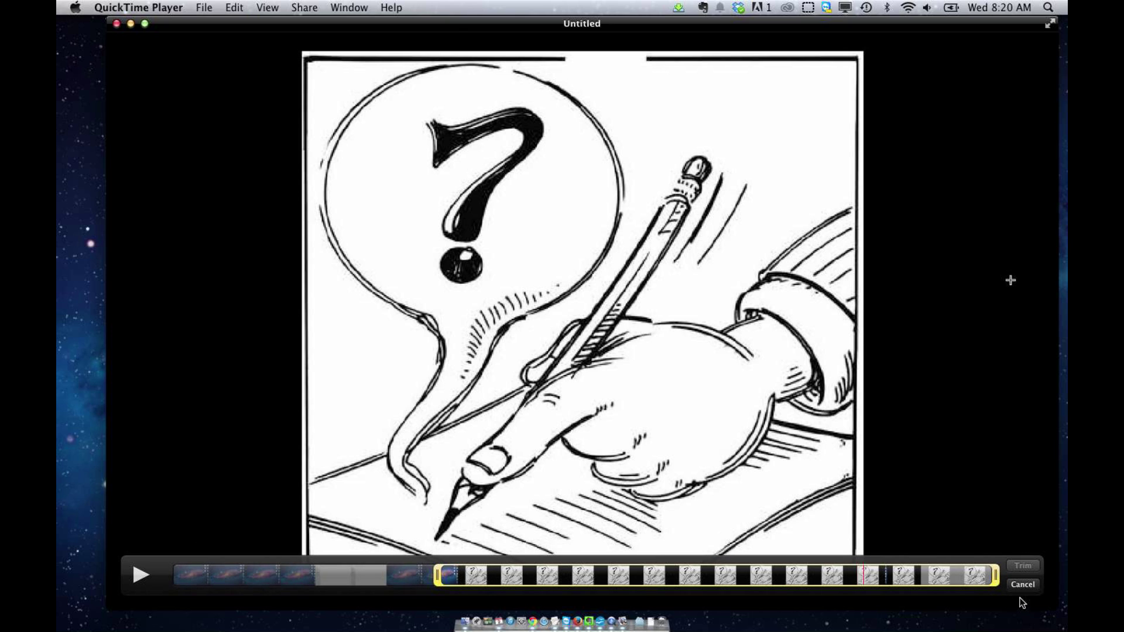
drag(996, 575, 909, 580)
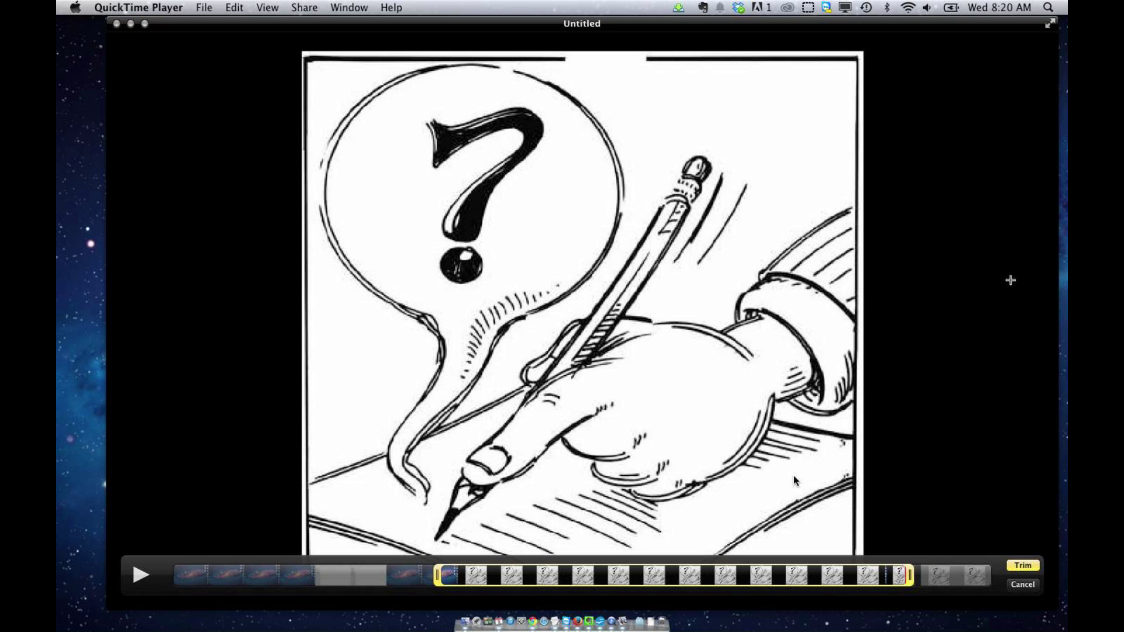